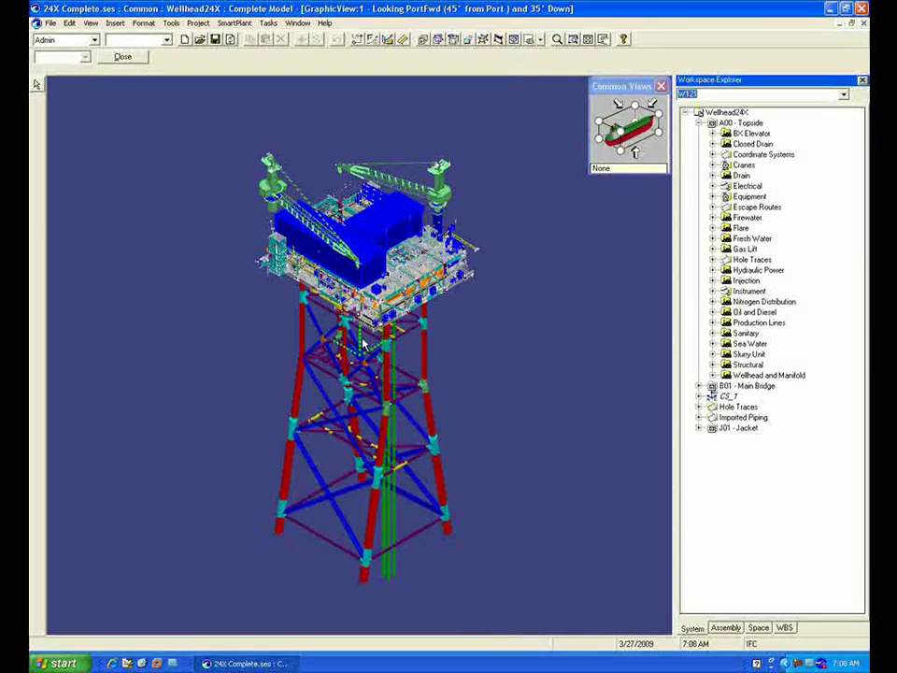
Step: Examine the complete wellhead platform model from several angles, finishing with the Looking Forward view
left_click_drag(366, 343, 384, 336)
middle_click_drag(383, 336, 458, 313, "shift")
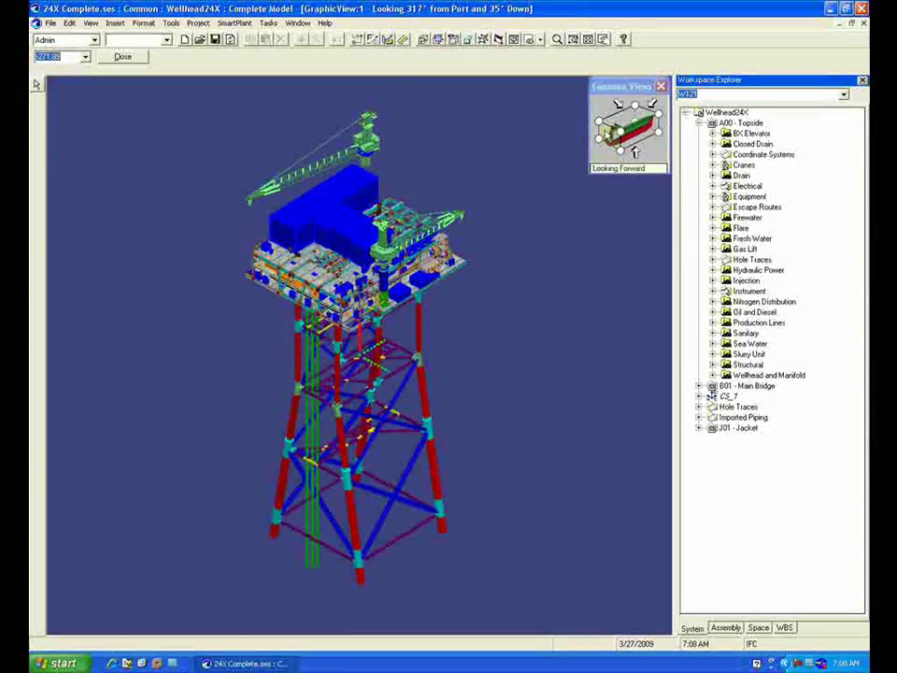
left_click(622, 134)
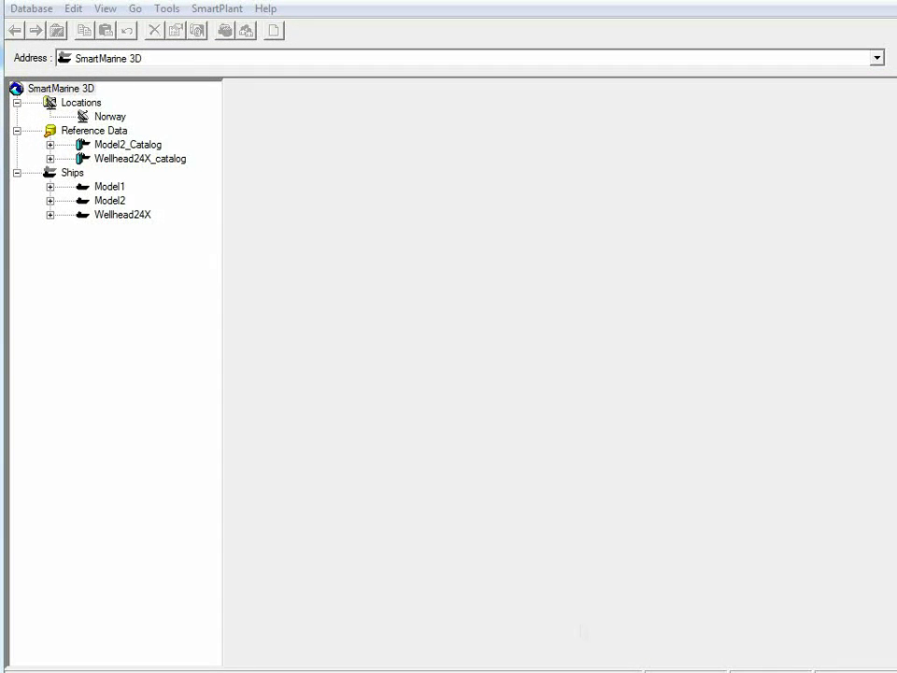
Step: Open a new ship definition, review its database settings, and close it without creating the ship
left_click(34, 10)
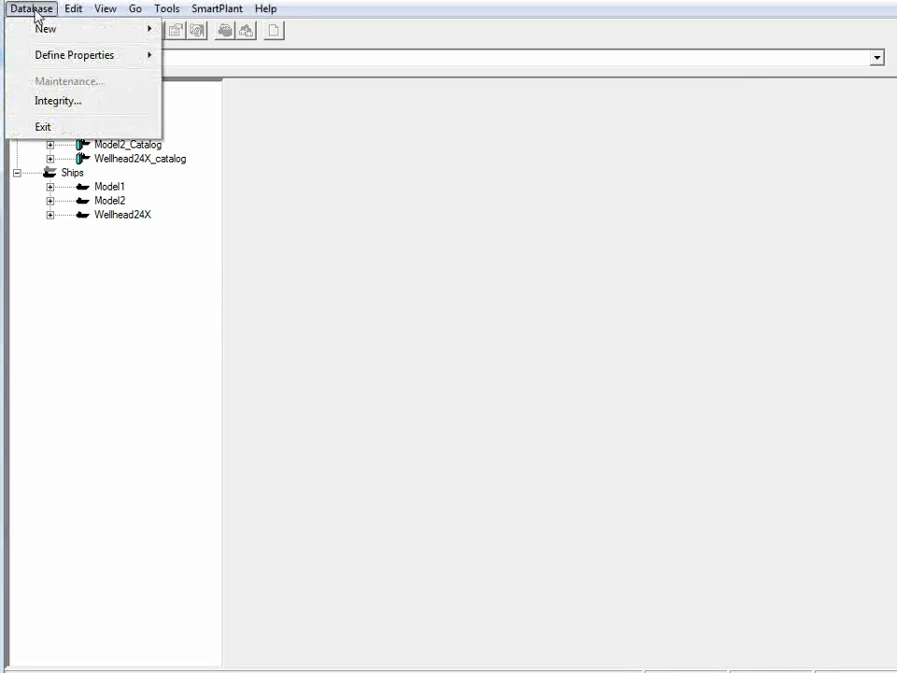
mouse_move(63, 26)
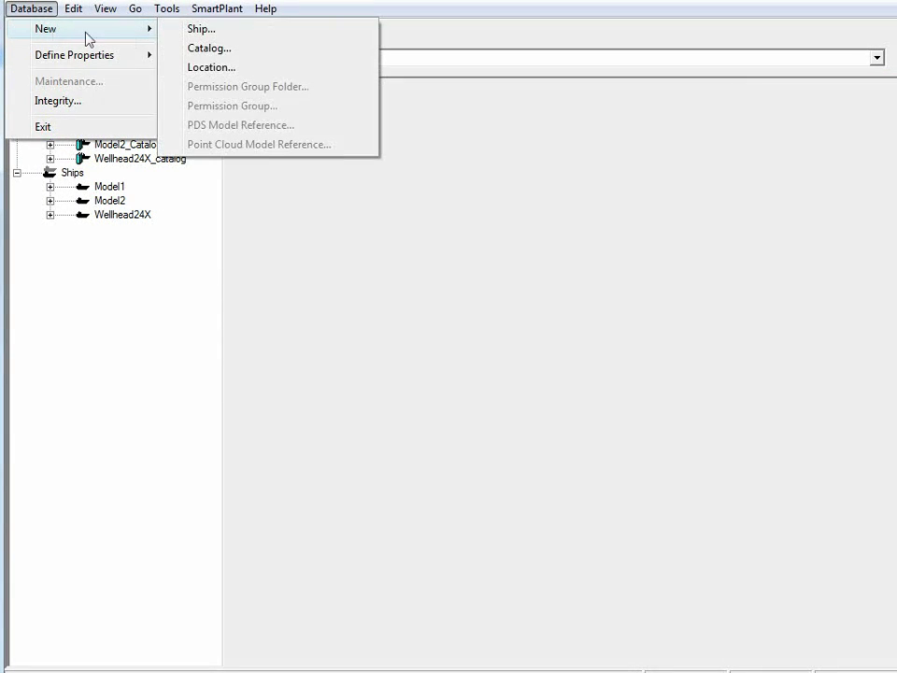
left_click(192, 41)
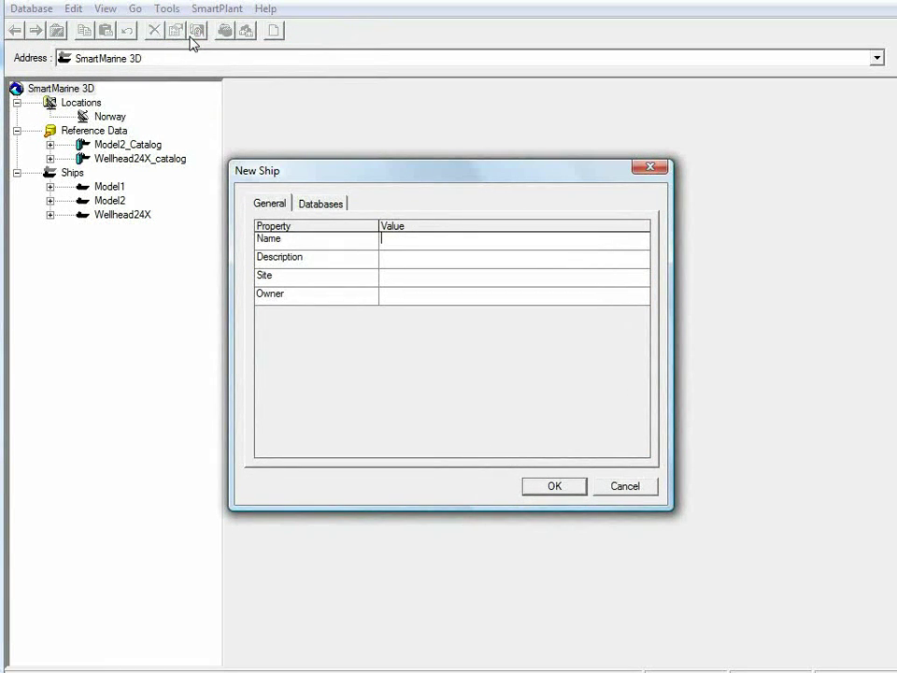
left_click(308, 206)
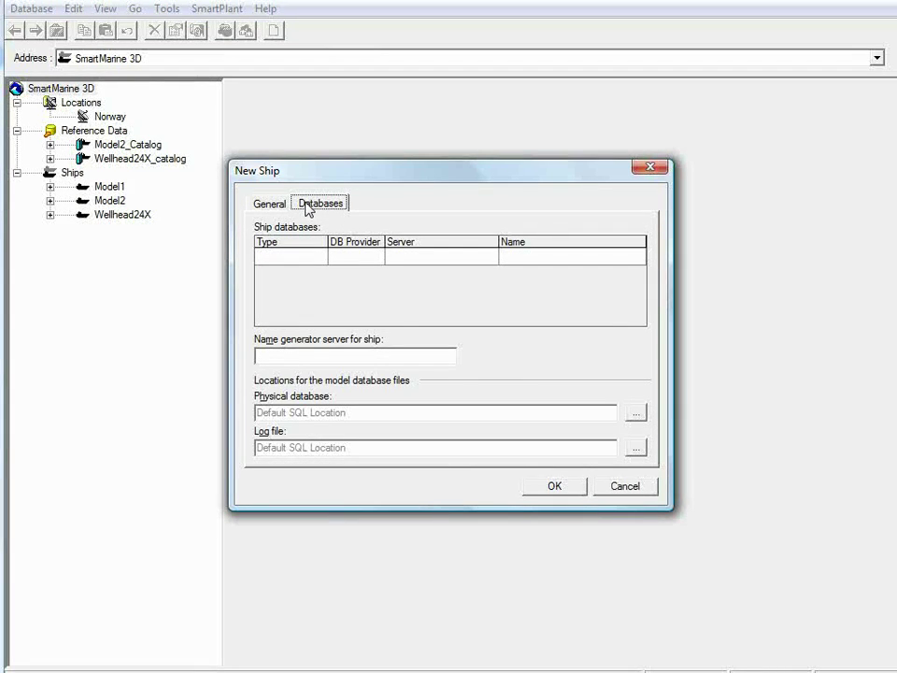
left_click(644, 490)
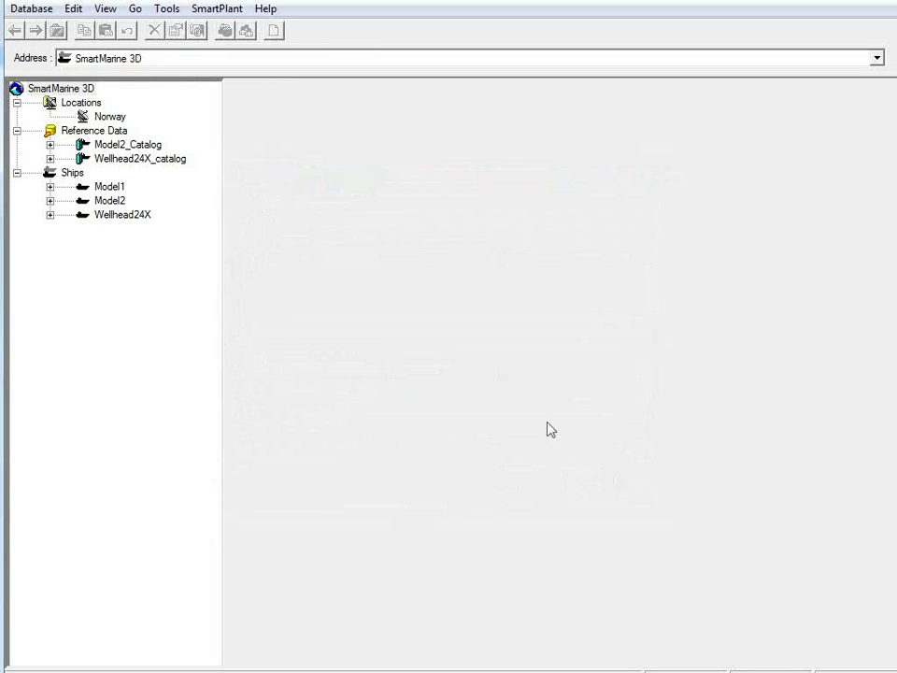
Step: Inspect the Piping permission group in the Hampton folder of the Wellhead24X ship
left_click(169, 12)
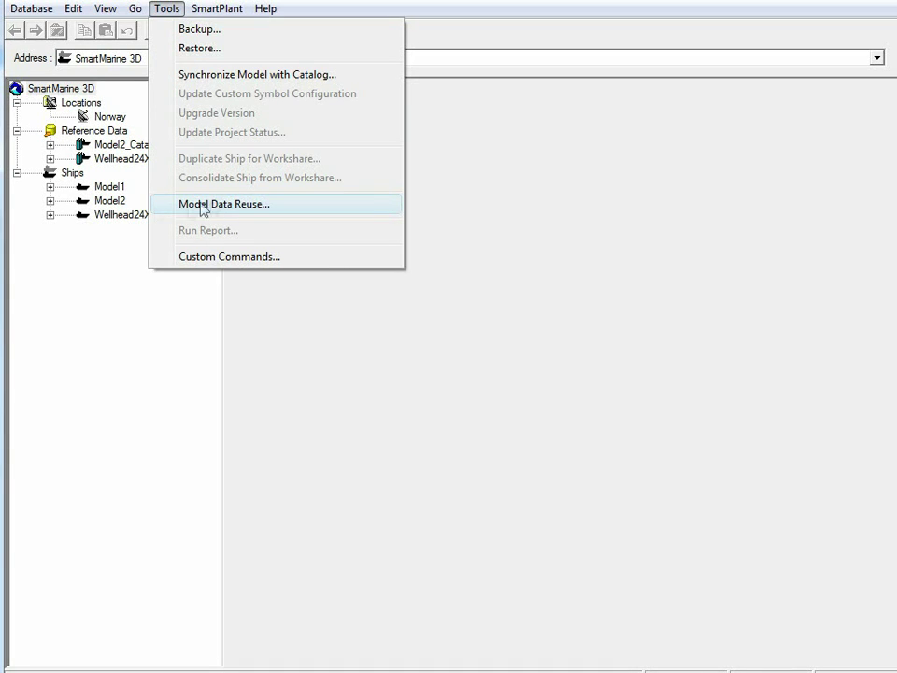
left_click(52, 222)
left_click(51, 214)
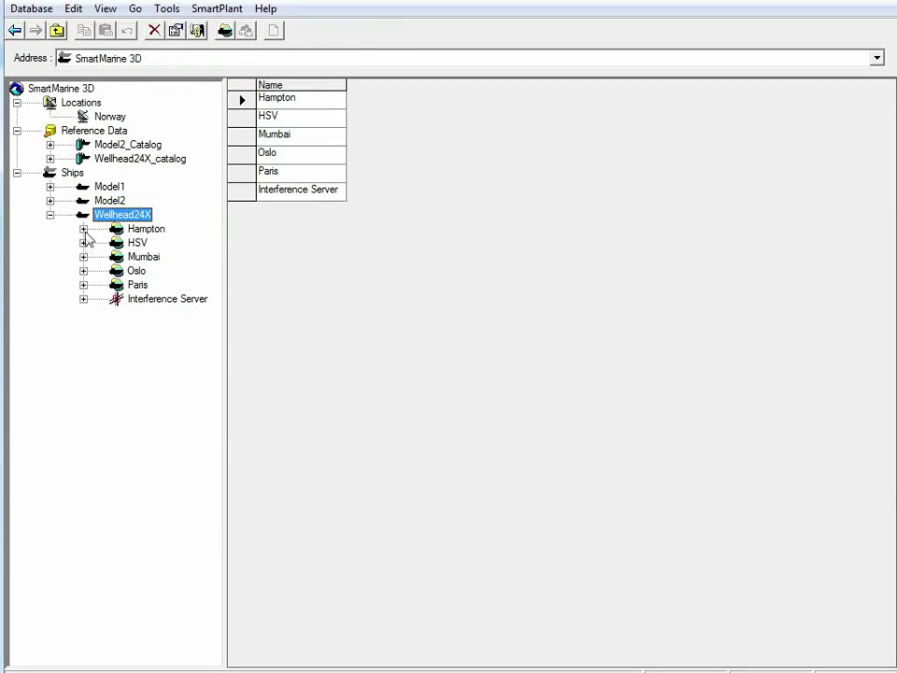
left_click(83, 230)
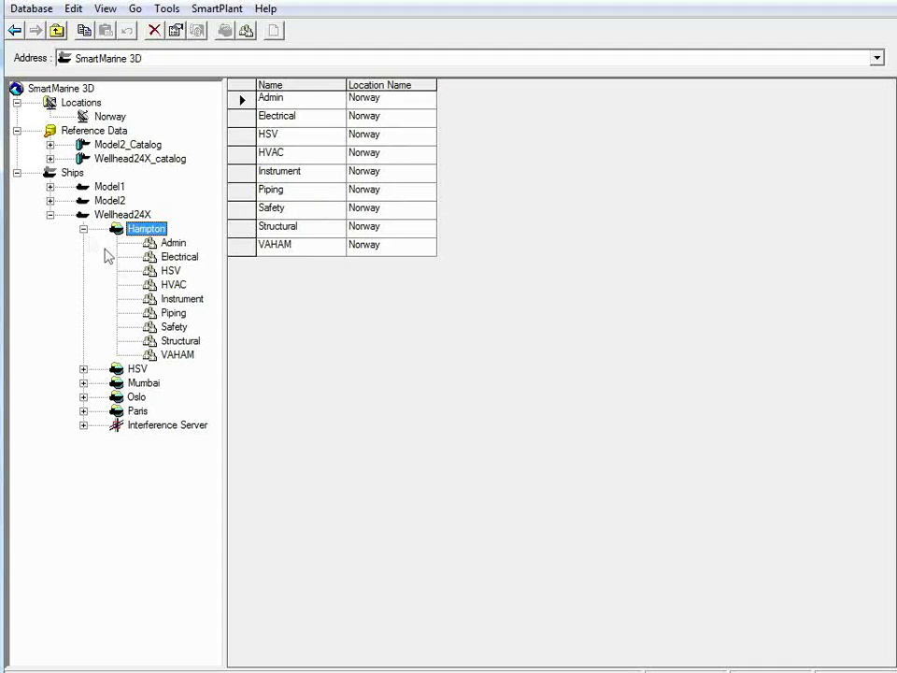
left_click(167, 315)
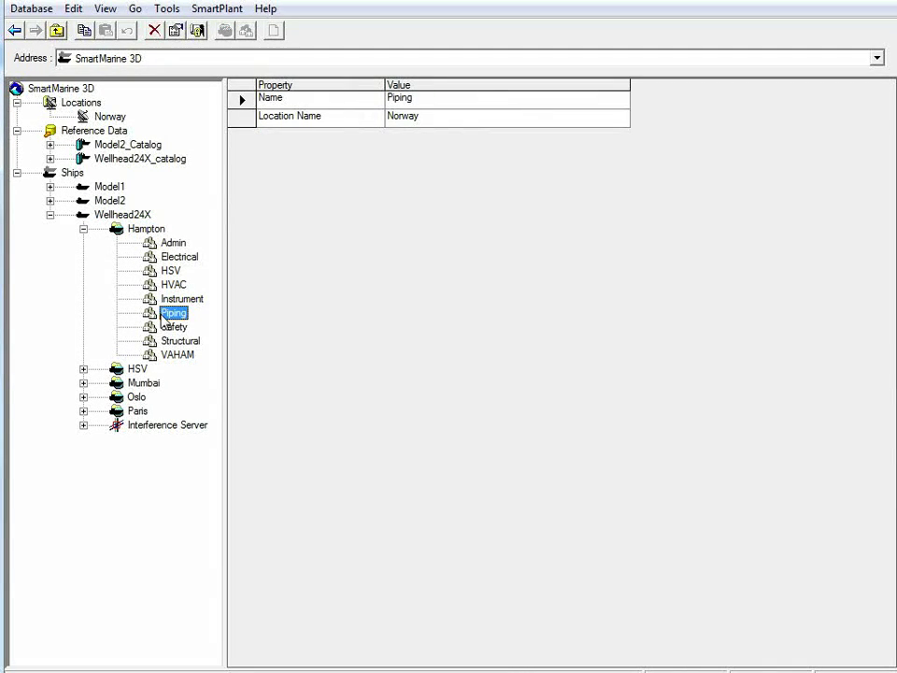
left_click(197, 31)
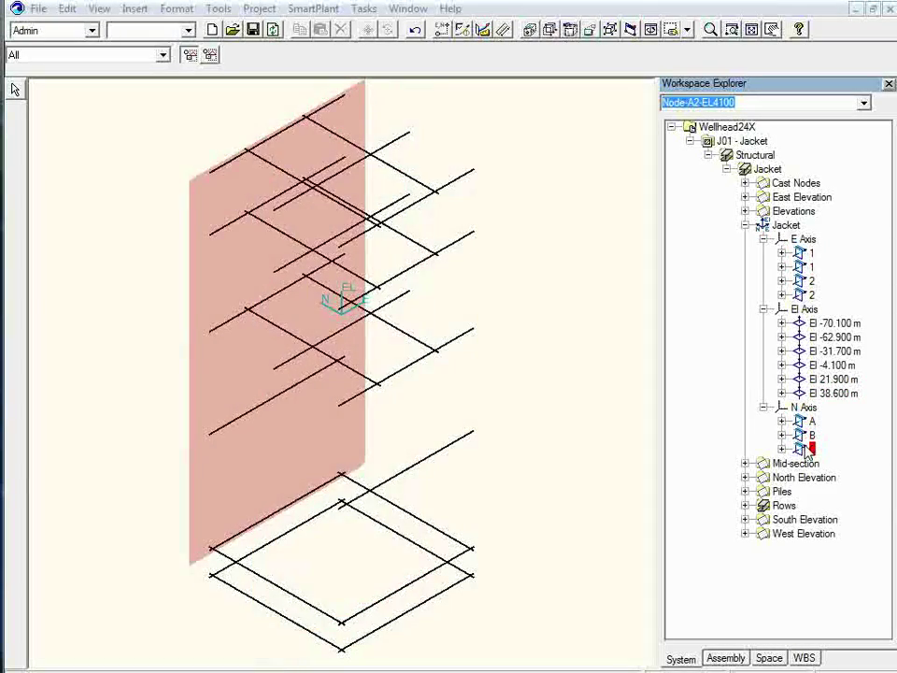
Step: Show all hidden objects in the Jacket grid model and in the Topside Main grid model
left_click(218, 9)
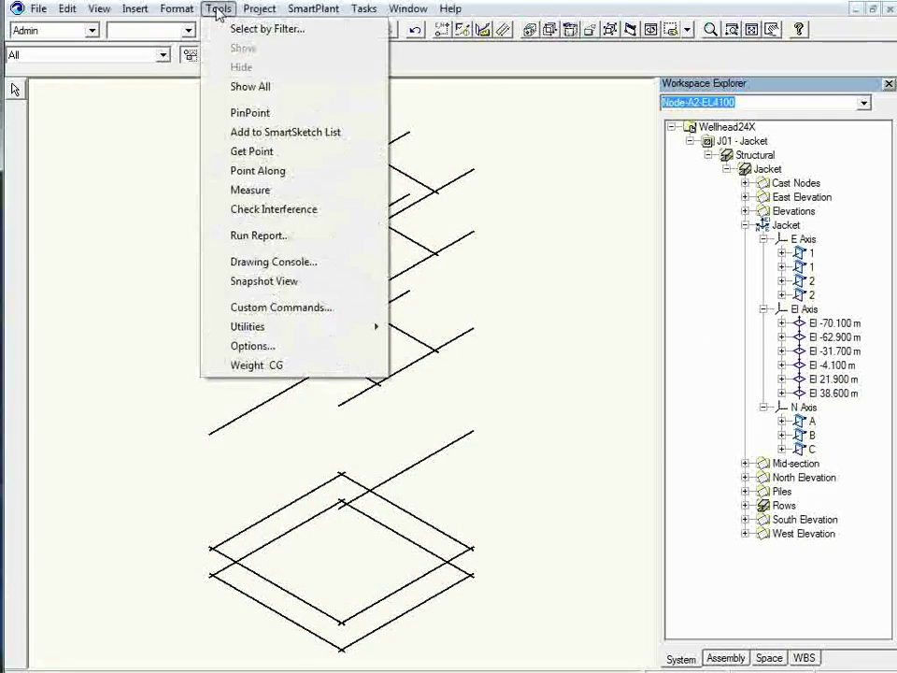
left_click(251, 87)
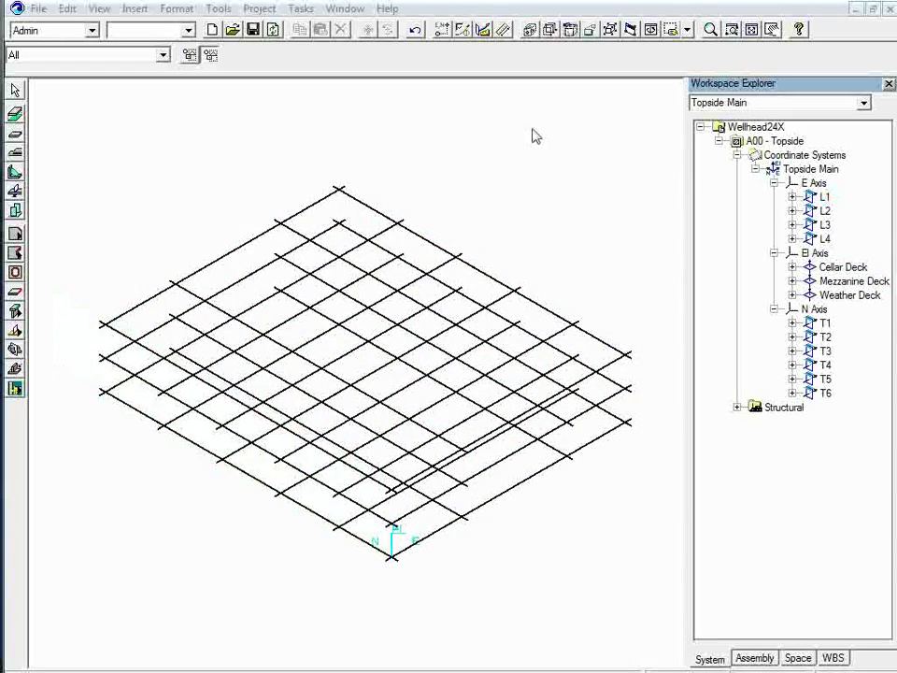
left_click(221, 10)
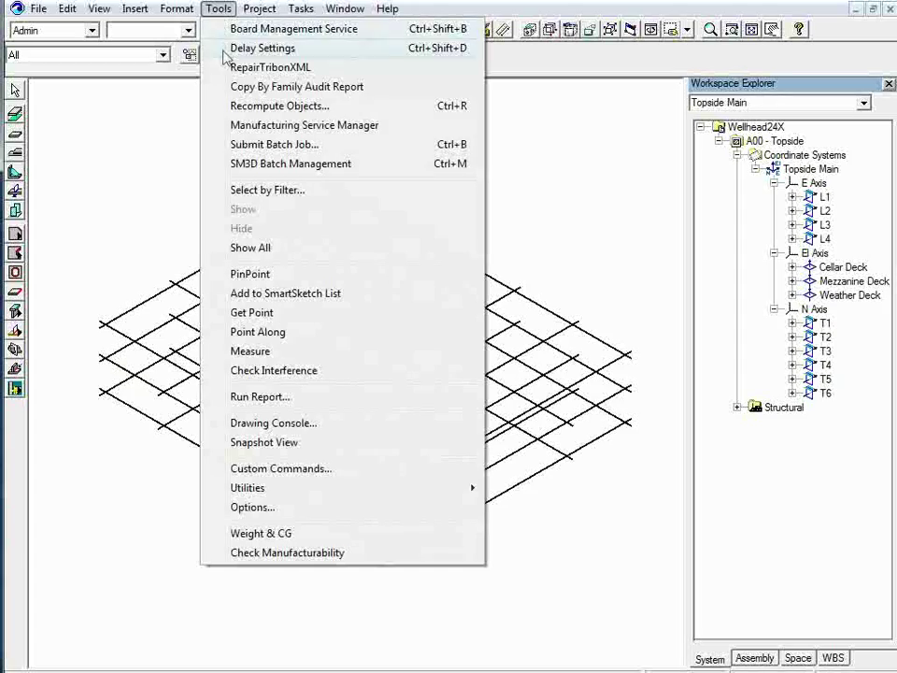
left_click(250, 248)
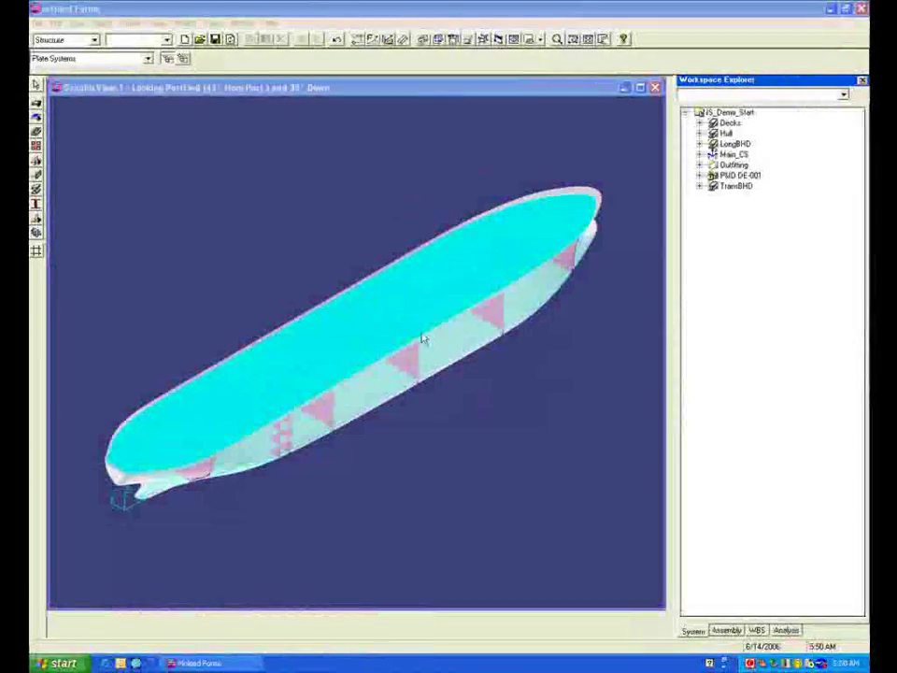
Step: Clip the ship hull lengthwise to expose its interior and frame the aft decks and transverse bulkheads
left_click(468, 40)
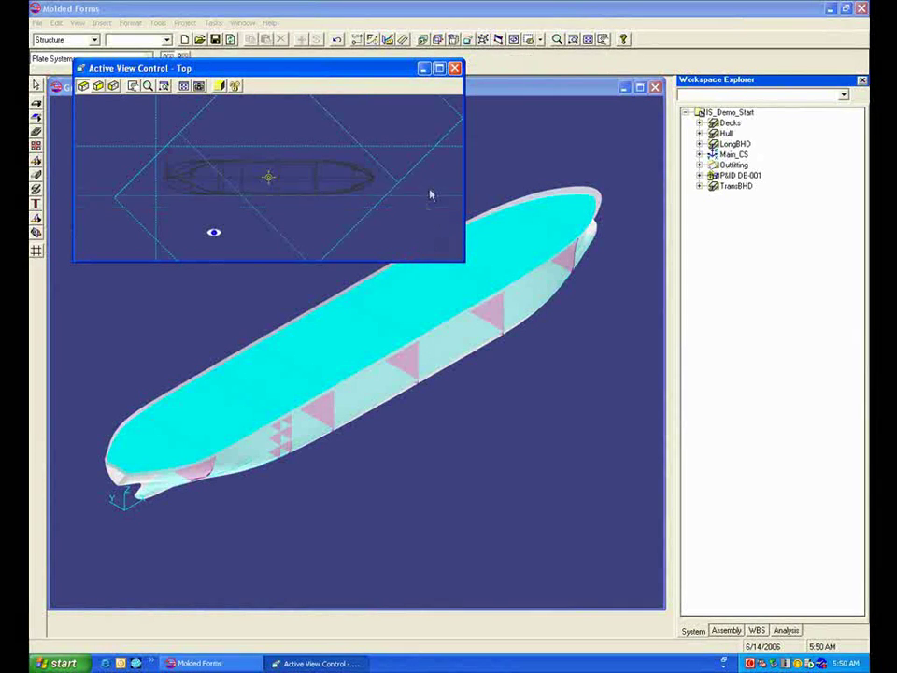
left_click(425, 70)
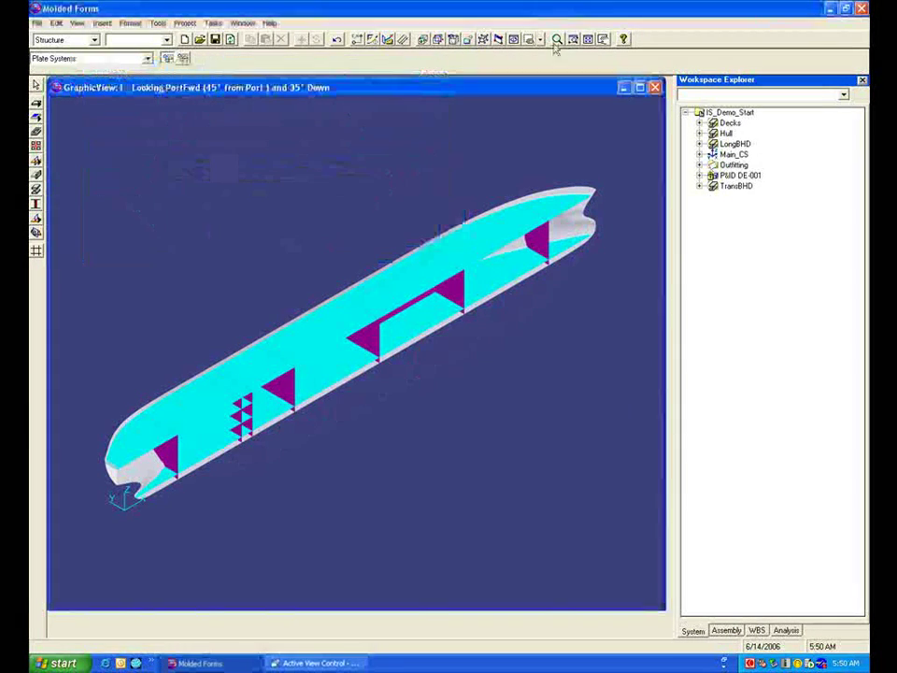
left_click(516, 41)
left_click_drag(415, 463, 356, 426)
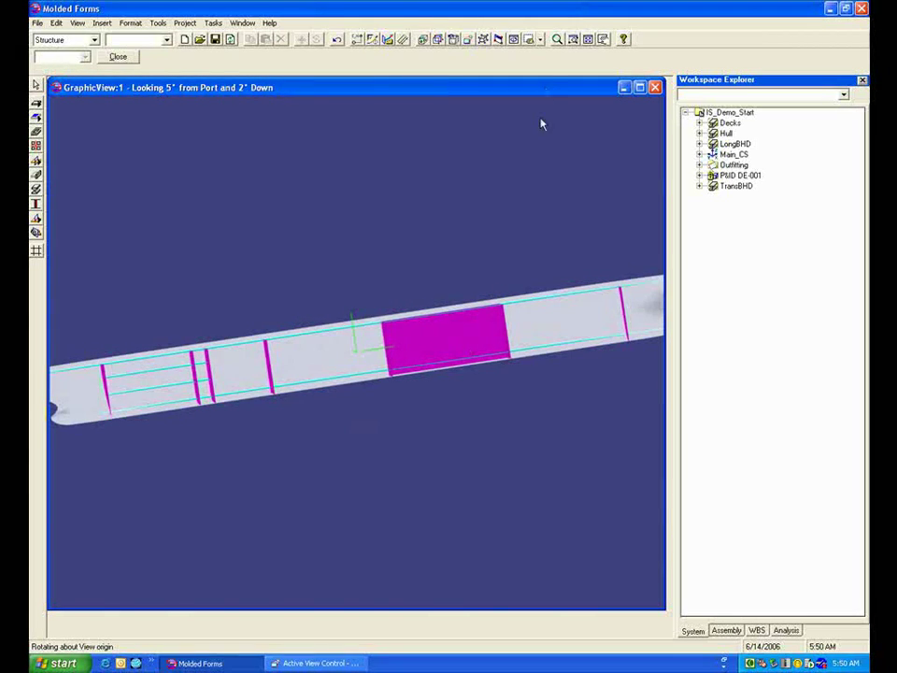
left_click(573, 39)
left_click(92, 332)
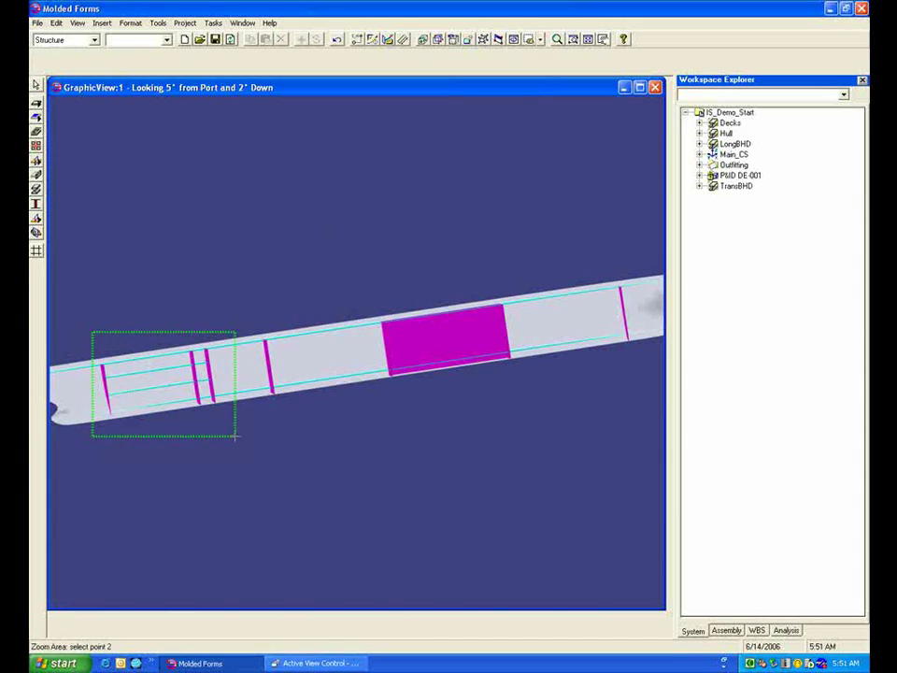
left_click(236, 436)
Step: Start a planar plate system and define its planes at frames F30, F35, F40, F45 and F50
left_click(37, 112)
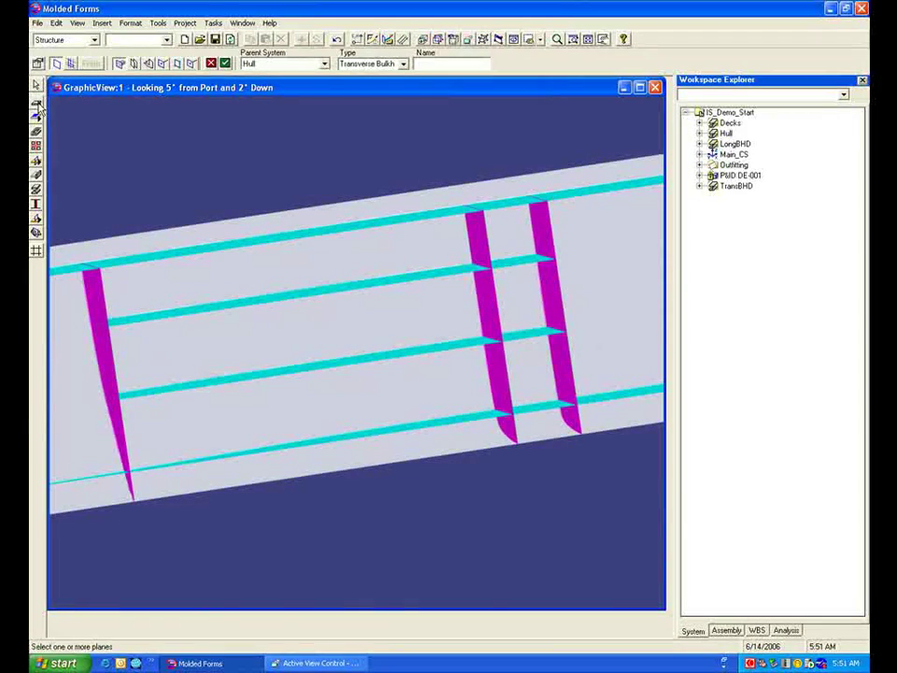
left_click(703, 163)
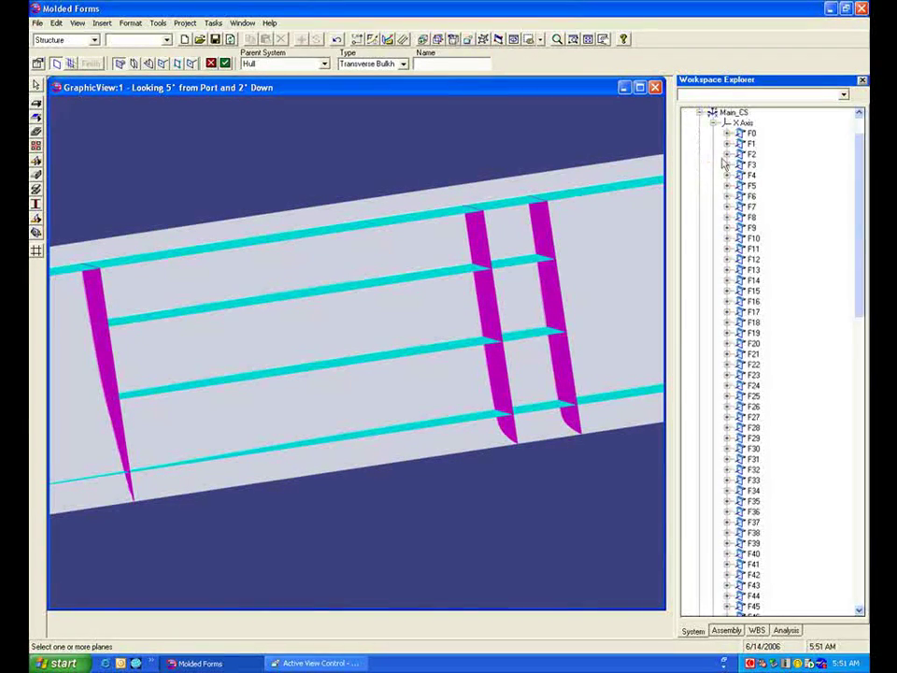
scroll(768, 238, "down", 10)
scroll(774, 240, "up", 1)
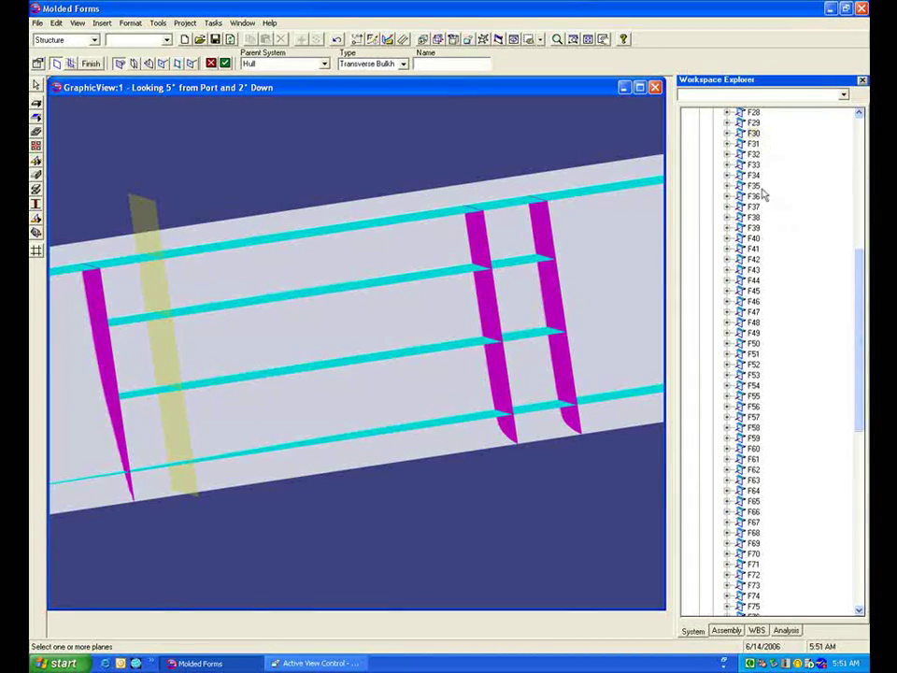
left_click(762, 186, "ctrl")
left_click(759, 239, "ctrl")
left_click(761, 291, "ctrl")
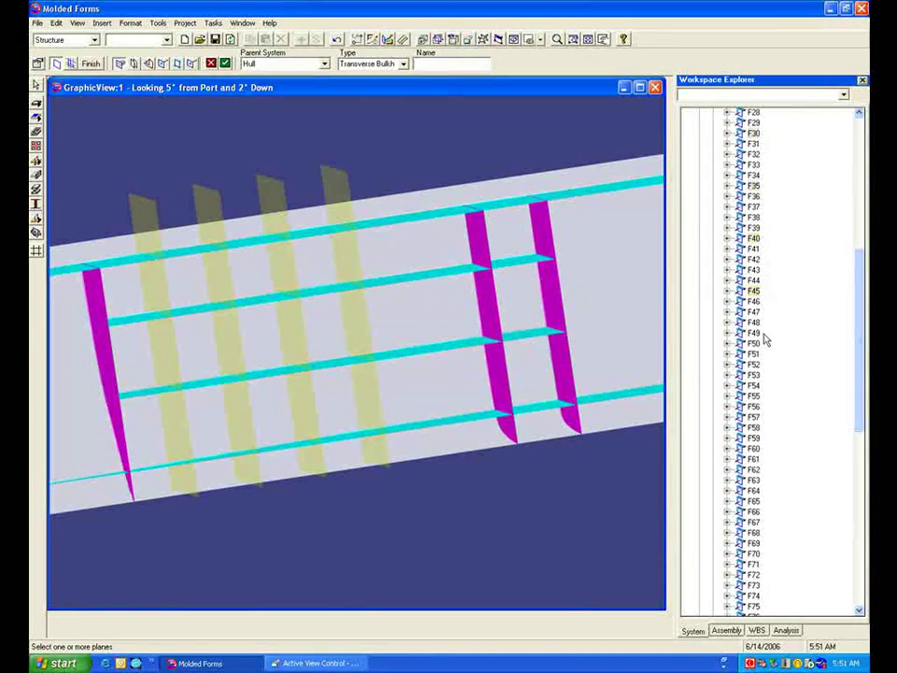
left_click(225, 63)
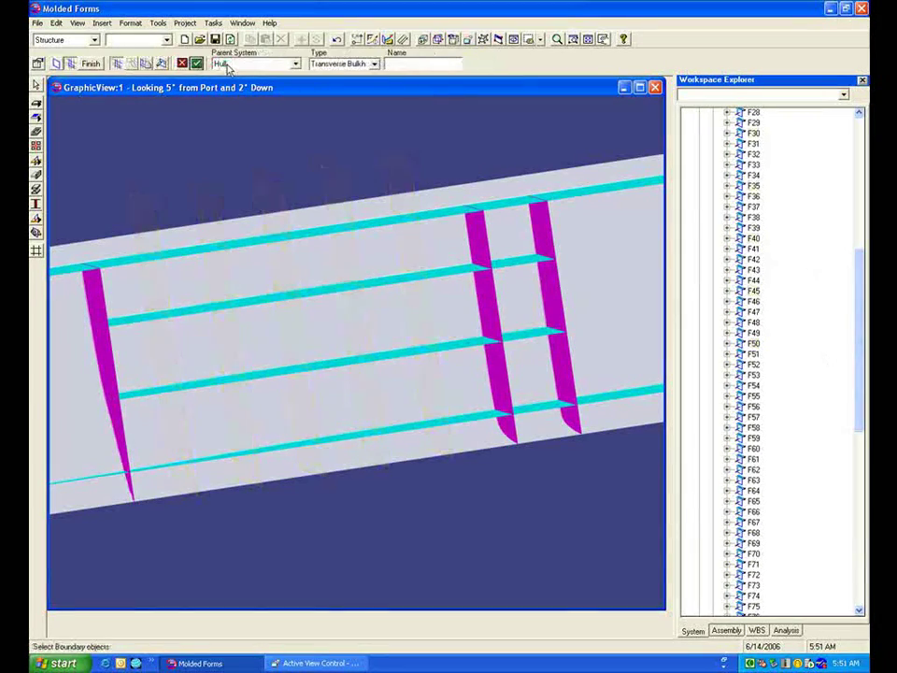
Step: Bound the new plates by the hull and the upper intermediate deck, and assign TransBHD as their parent system
left_click(321, 211)
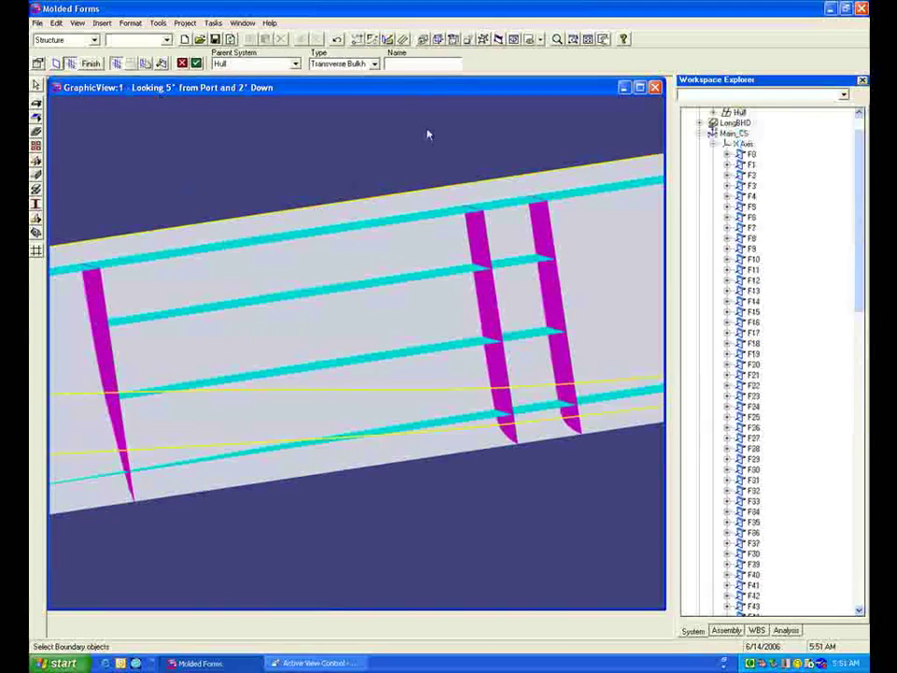
left_click(447, 275)
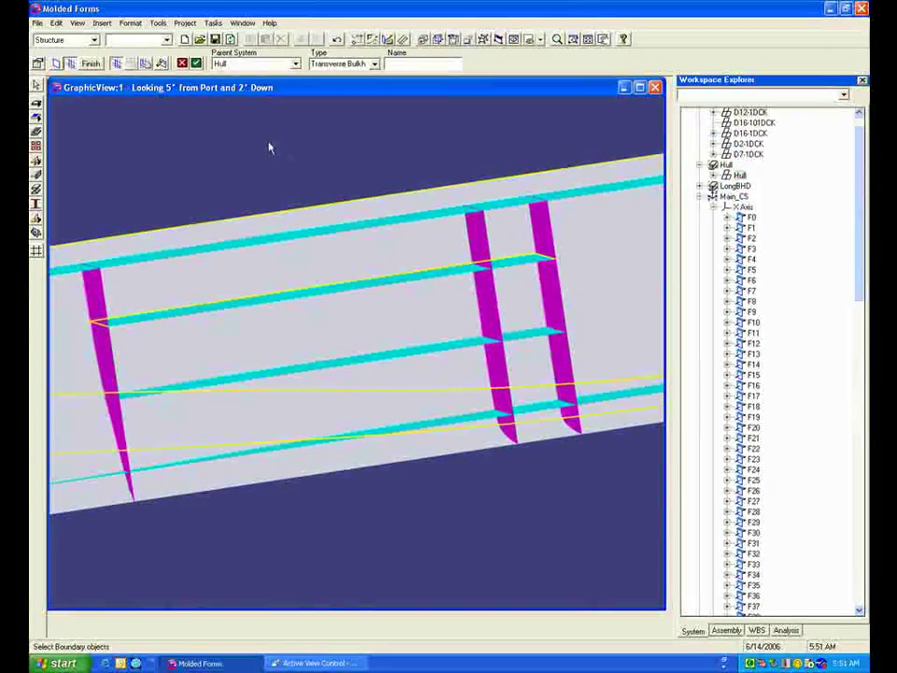
left_click(39, 64)
left_click(567, 177)
left_click(526, 221)
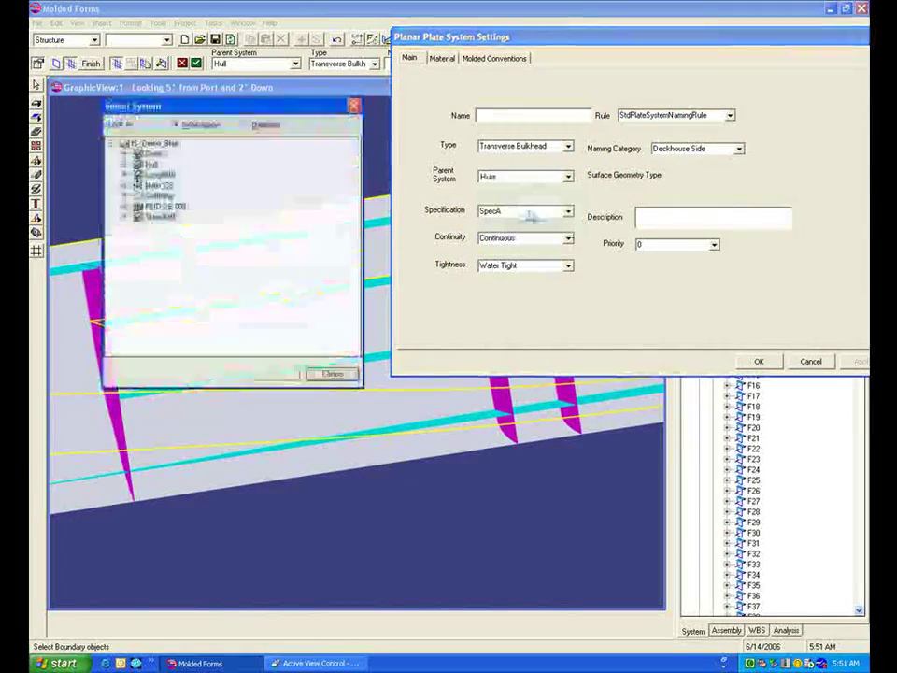
double_click(159, 216)
left_click(273, 374)
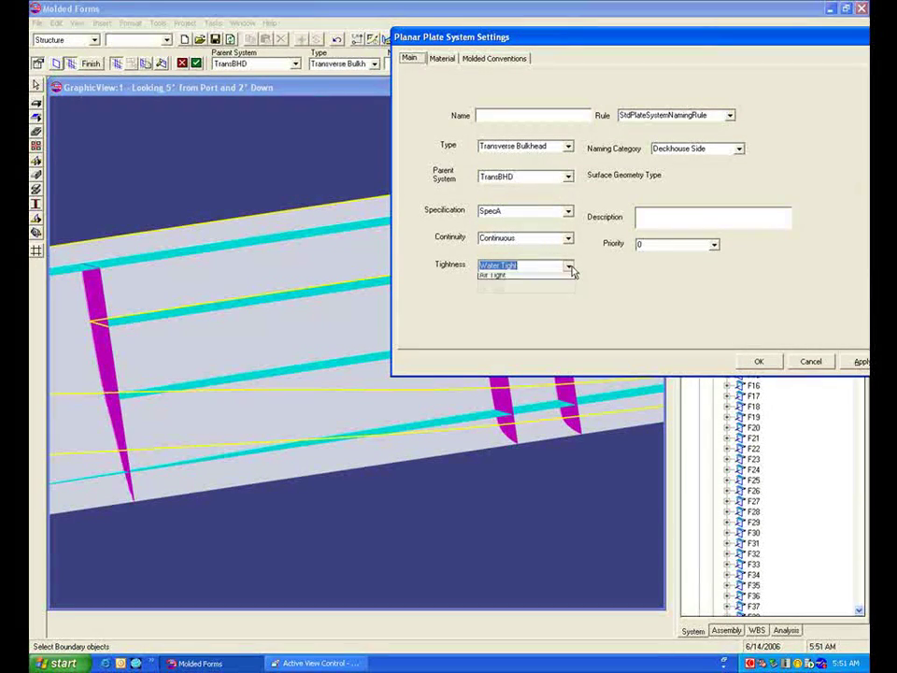
Step: Set the plates' tightness, orient their vertical profiles Inboard, and create the transverse bulkheads
left_click(559, 278)
left_click(443, 59)
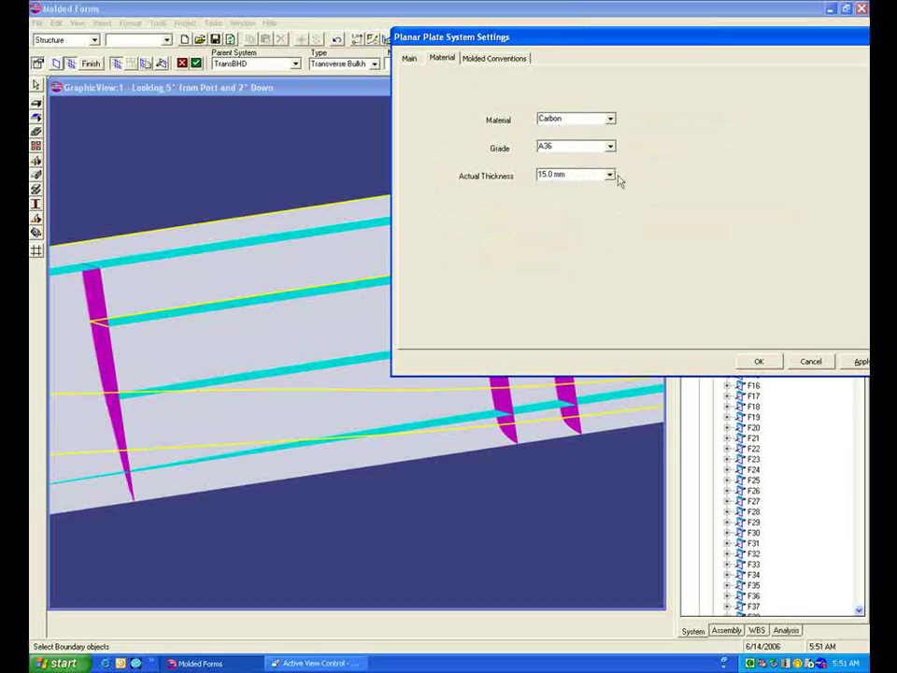
left_click(494, 58)
left_click_drag(551, 37, 438, 31)
left_click(741, 232)
left_click(681, 287)
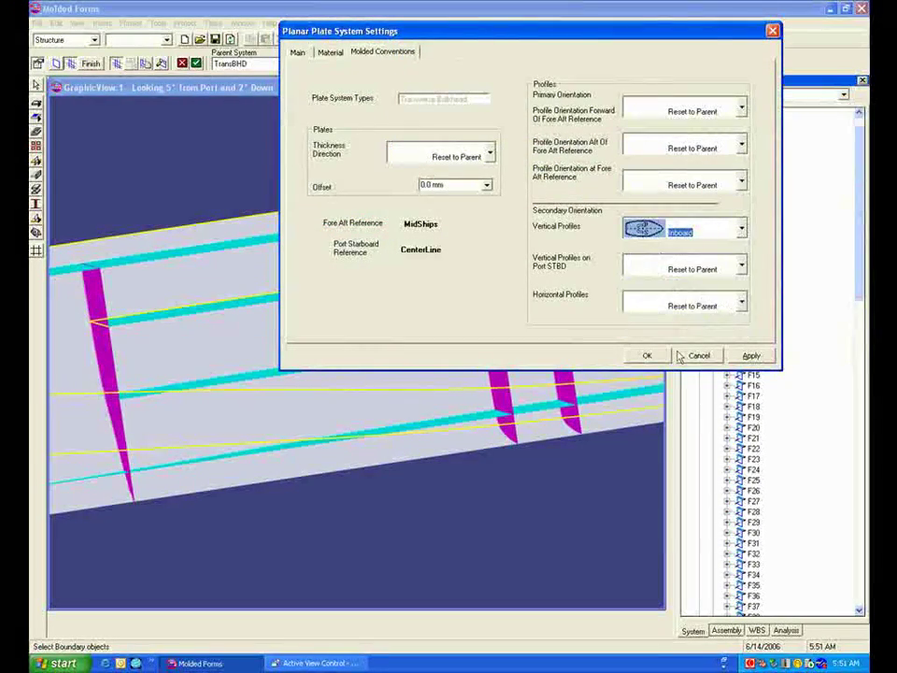
left_click(647, 356)
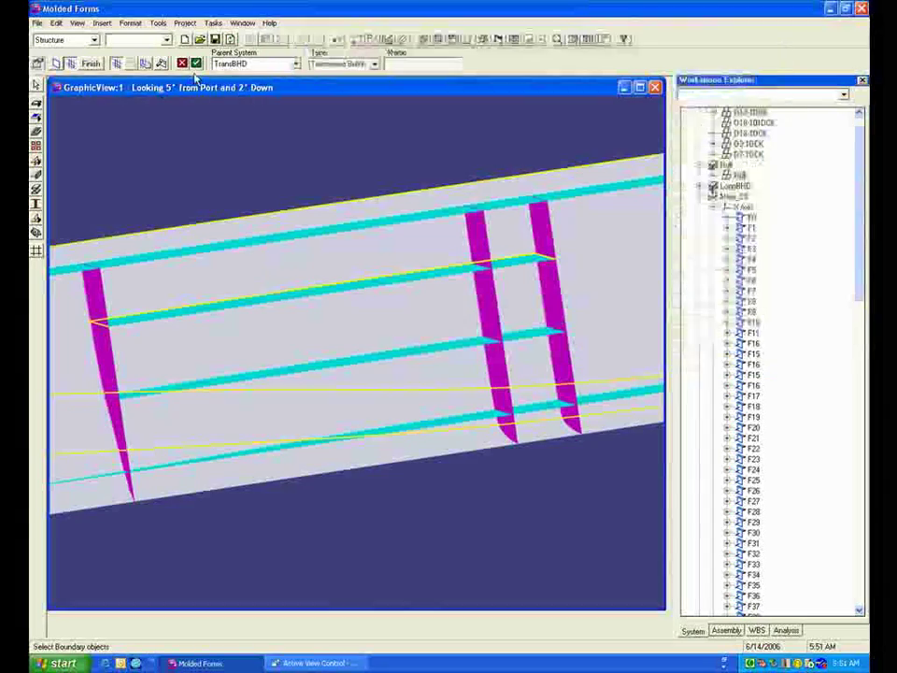
left_click(91, 65)
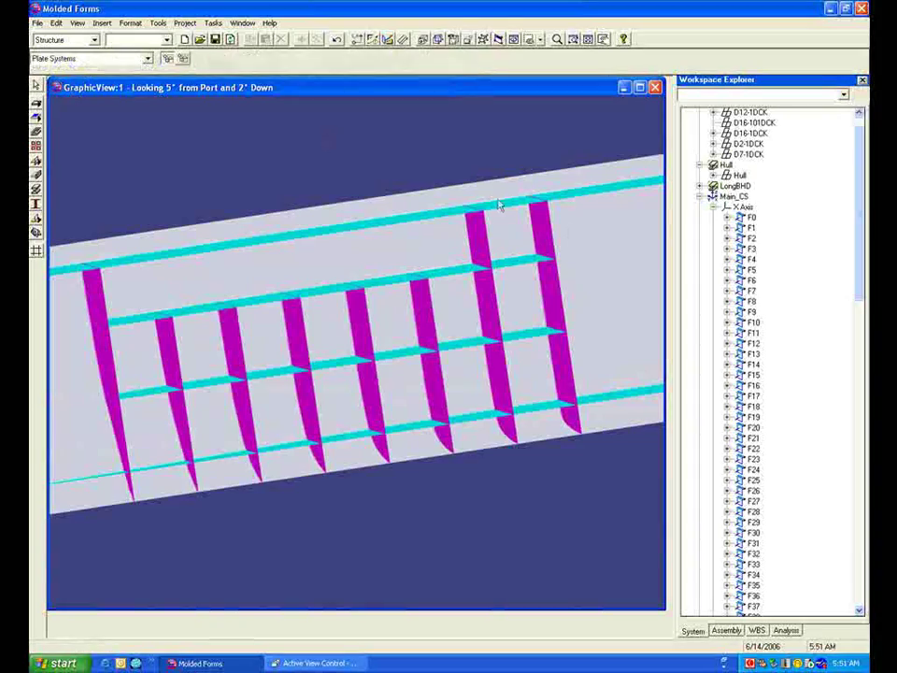
Step: Select the full-height bulkhead just forward of the new ones and open its boundaries for editing
left_click(478, 222)
left_click(71, 64)
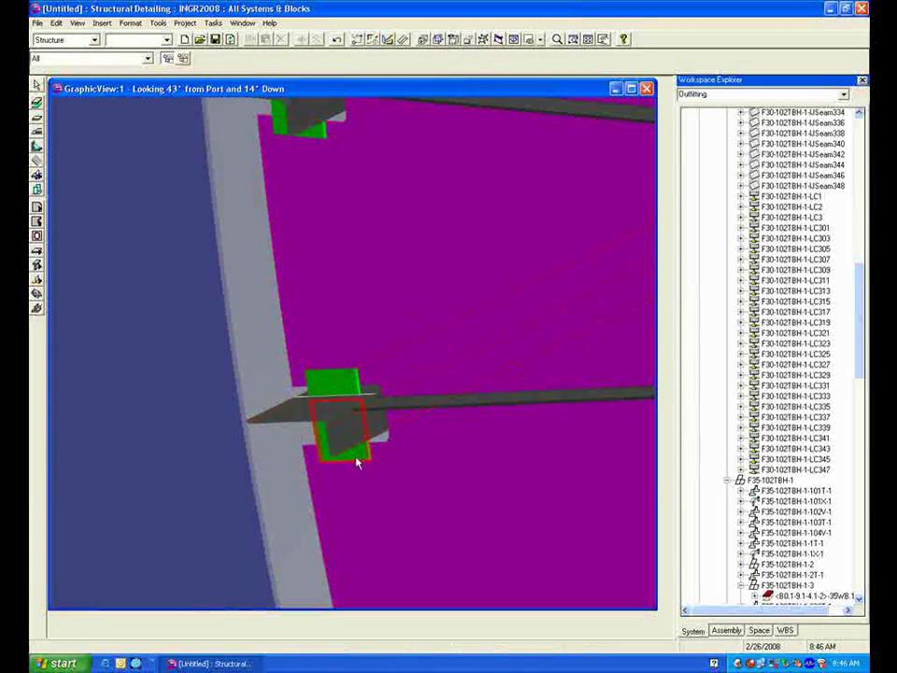
Step: Examine the slot and collar connections along the stiffened transverse bulkheads in the structural detailing model
left_click(557, 40)
left_click_drag(475, 280, 440, 275)
middle_click_drag(439, 275, 233, 330)
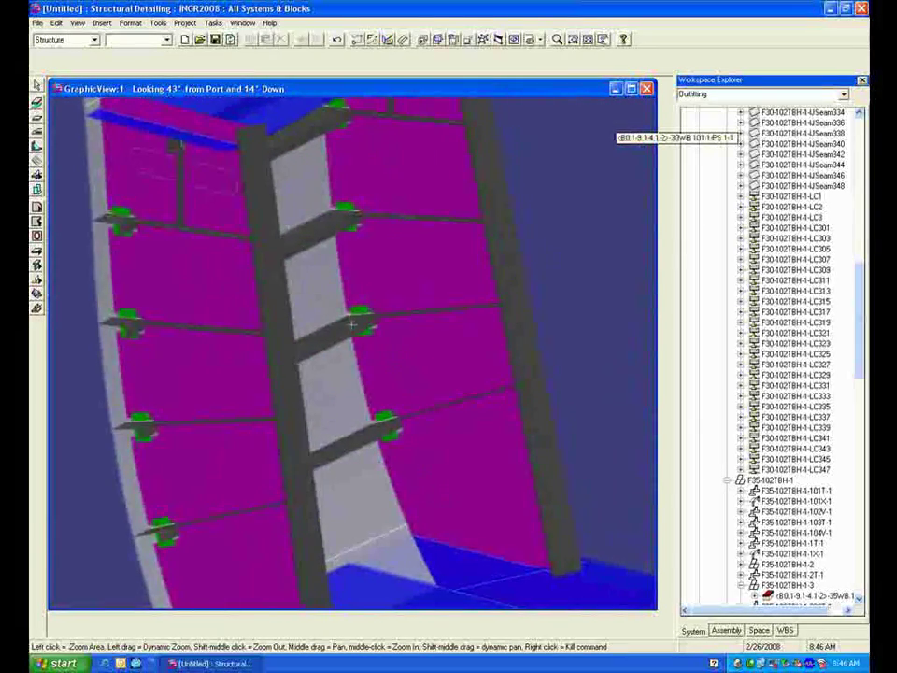
Step: Set the tightness of the transverse bulkhead plate system F30-102TBH-1 to Water Tight
left_click_drag(351, 324, 352, 300)
middle_click_drag(351, 299, 329, 289)
left_click_drag(329, 290, 329, 360)
middle_click_drag(329, 360, 407, 325)
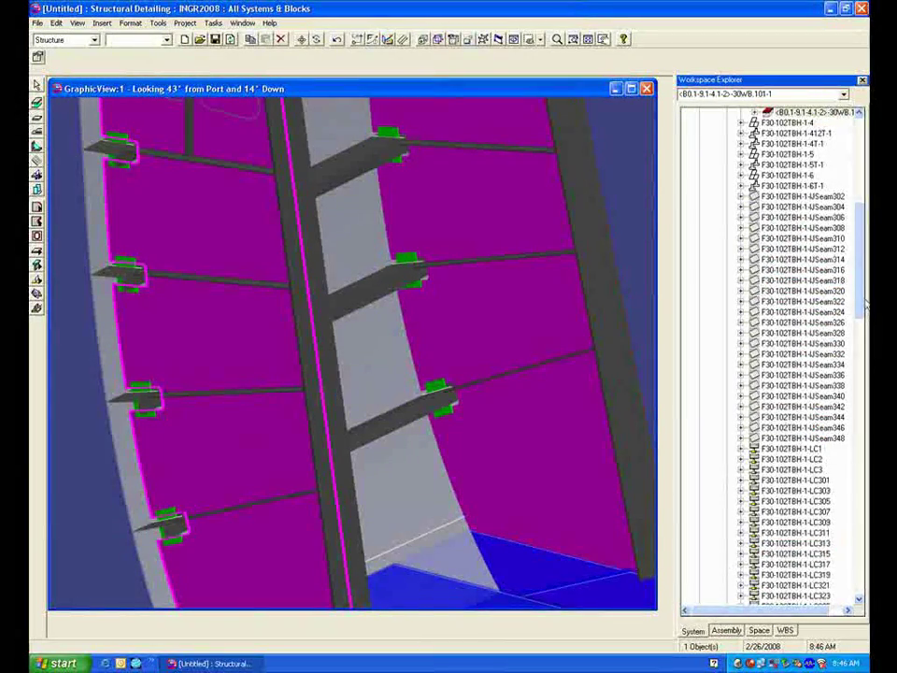
scroll(866, 306, "up", 7)
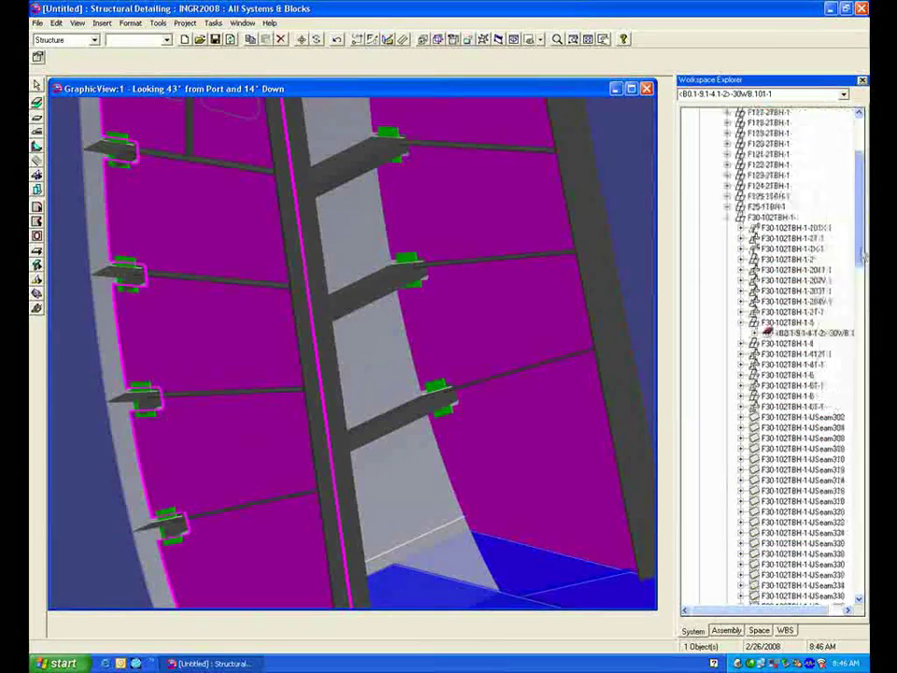
right_click(776, 217)
left_click(802, 334)
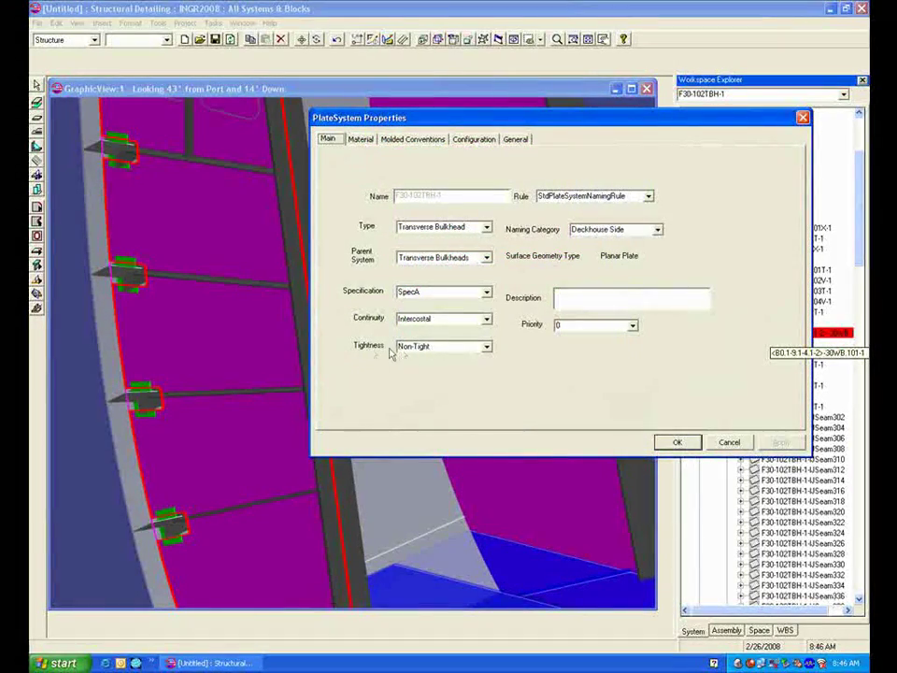
left_click(486, 347)
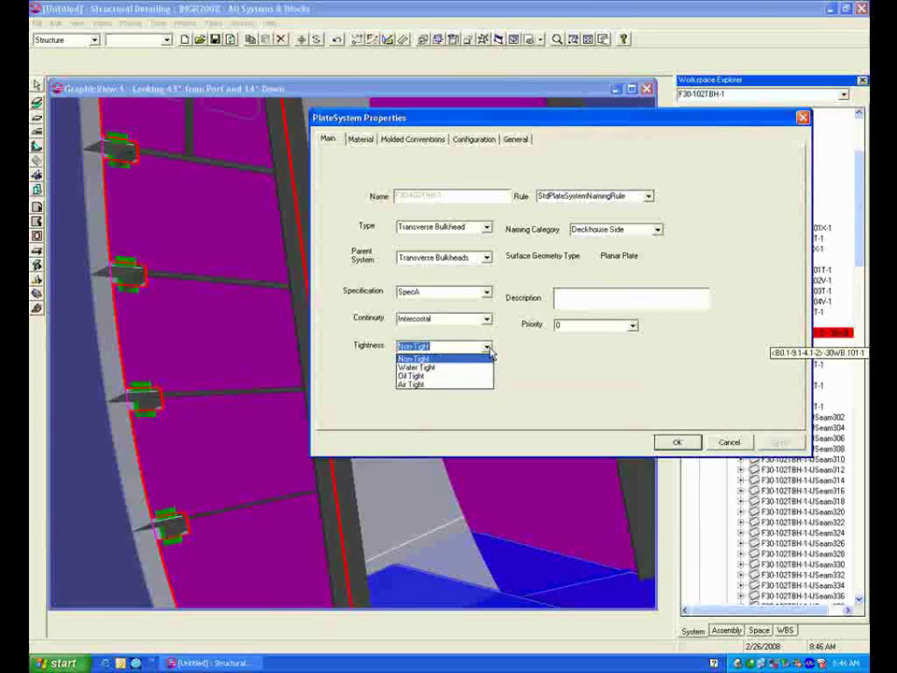
left_click(433, 367)
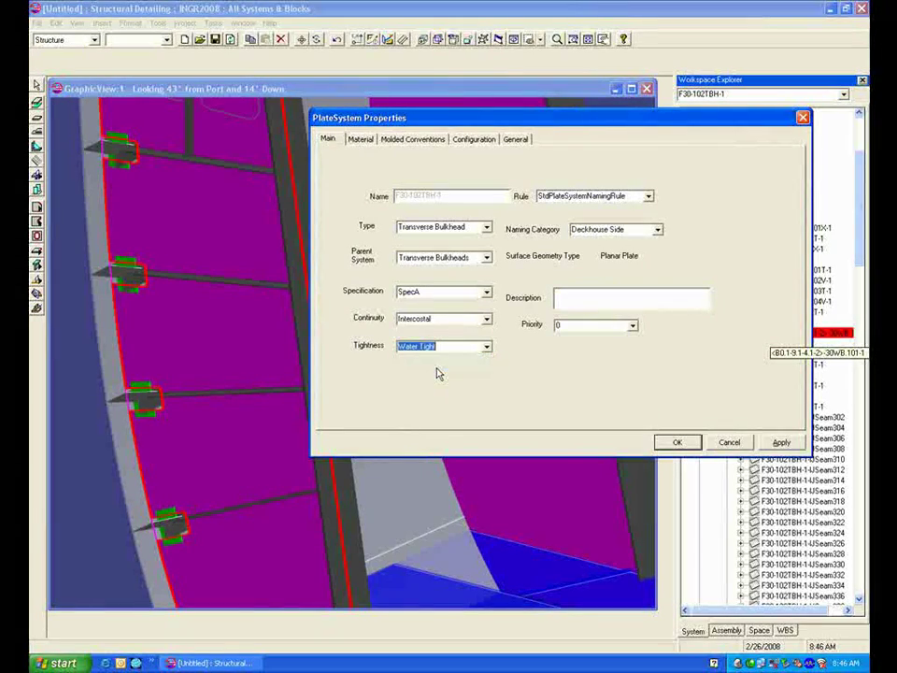
left_click(680, 445)
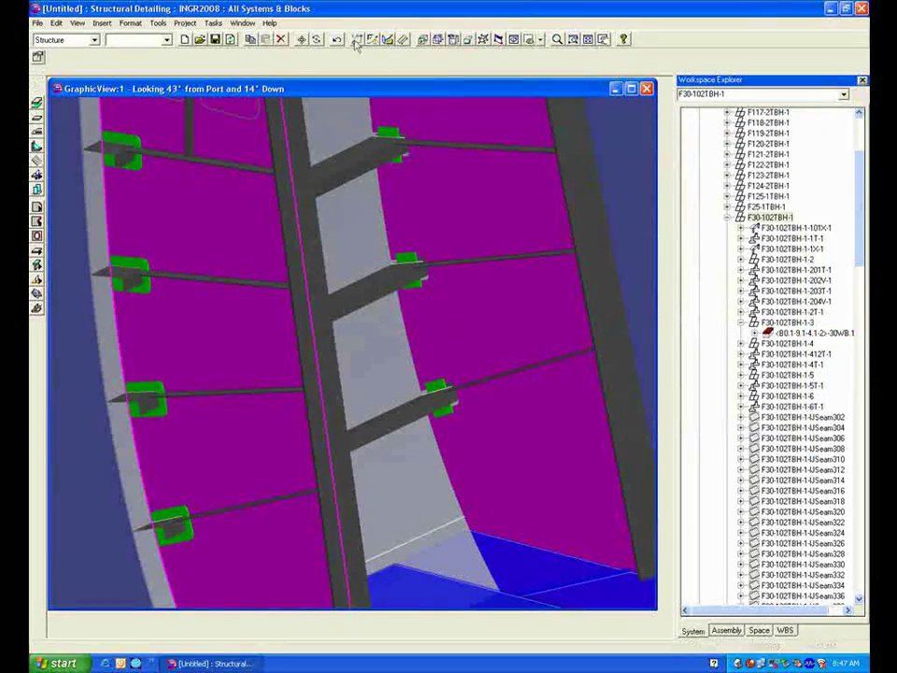
Step: Examine the collar plates where the longitudinal stiffeners pass through the F30-102TBH-1 bulkhead along the hull
left_click(558, 39)
middle_click_drag(273, 522, 338, 496)
left_click_drag(353, 329, 379, 241)
middle_click_drag(392, 247, 383, 367)
right_click(370, 358)
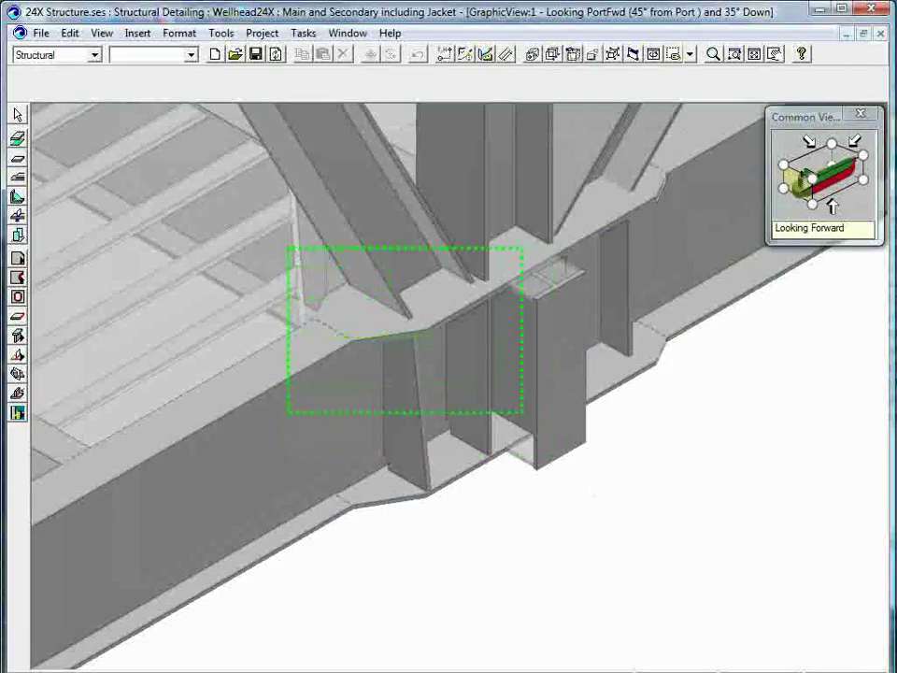
Step: Inspect the stiffened girder joint in the Wellhead24X model and fit the whole platform with its jacket in the view
left_click_drag(522, 411, 621, 545)
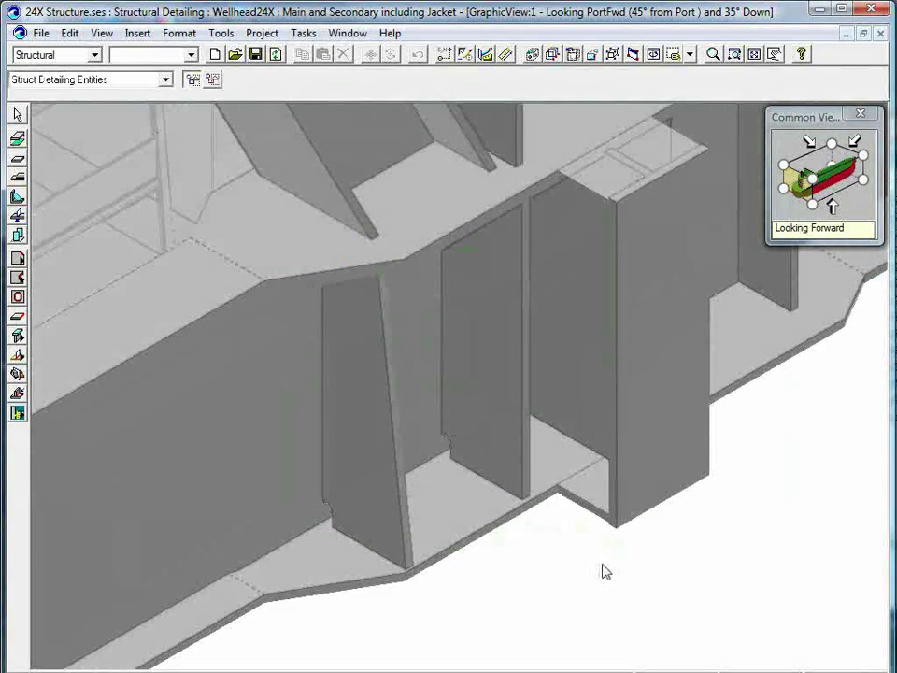
left_click(687, 114)
left_click(719, 52)
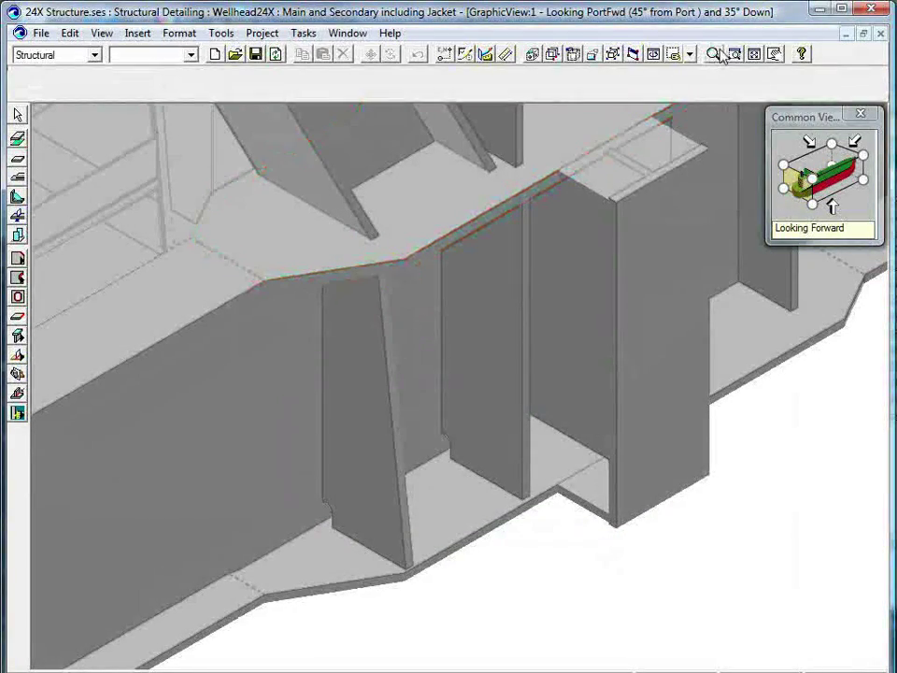
left_click_drag(488, 342, 597, 443)
mouse_move(428, 257)
middle_mouse_down()
mouse_move(434, 396)
mouse_move(462, 489)
mouse_move(517, 459)
middle_mouse_up()
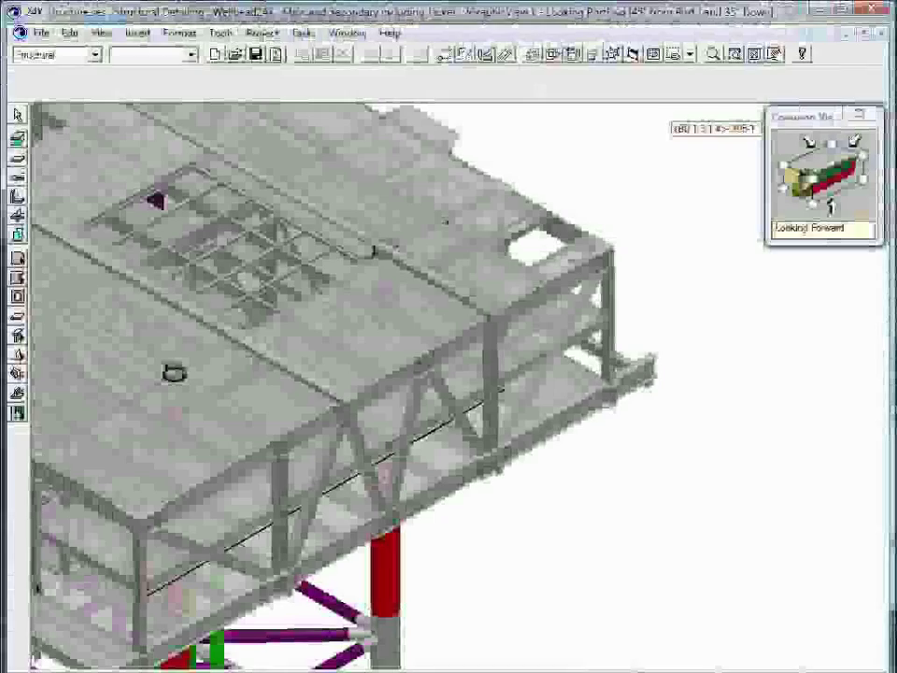
left_click(753, 54)
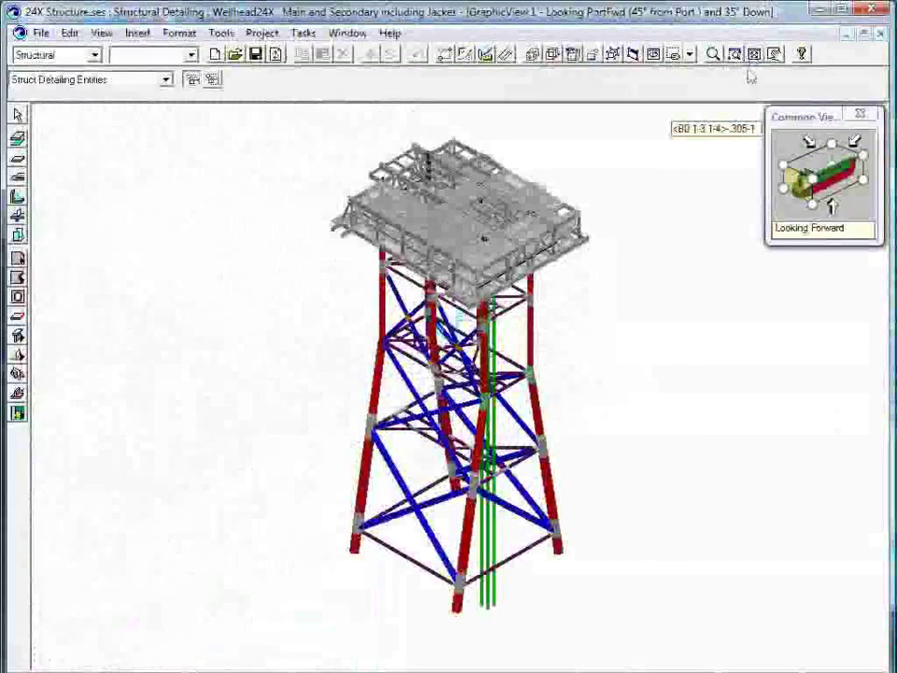